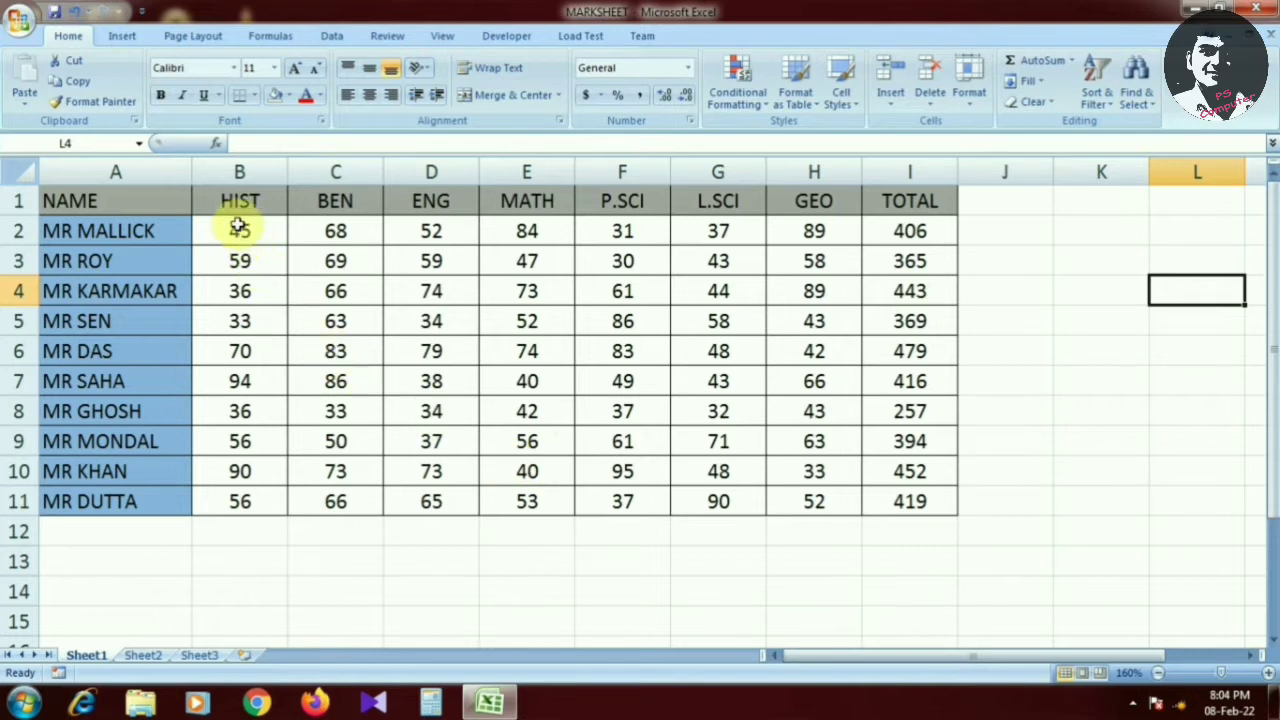
Step: Select scores B2:H11 and start a new 'Format only cells that contain' conditional formatting rule
mouse_move(239, 228)
mouse_down()
mouse_move(398, 382)
mouse_move(477, 423)
mouse_move(574, 463)
mouse_move(814, 501)
mouse_up()
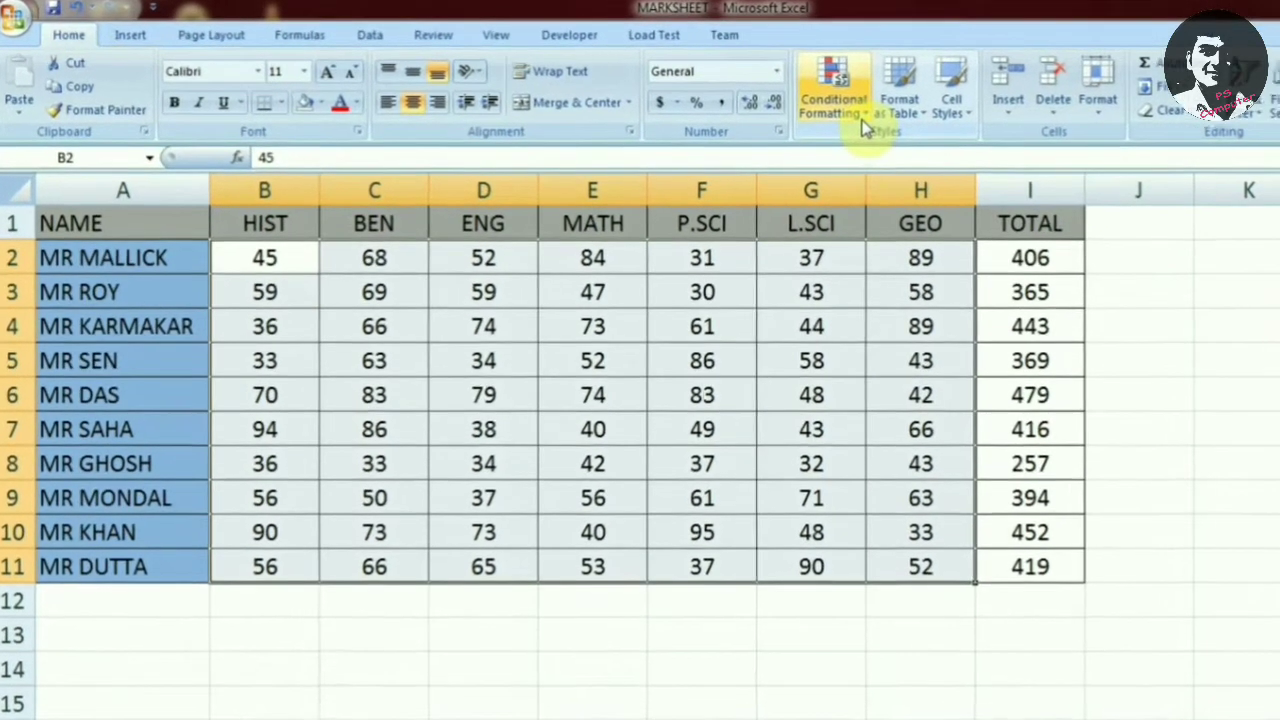
click(776, 110)
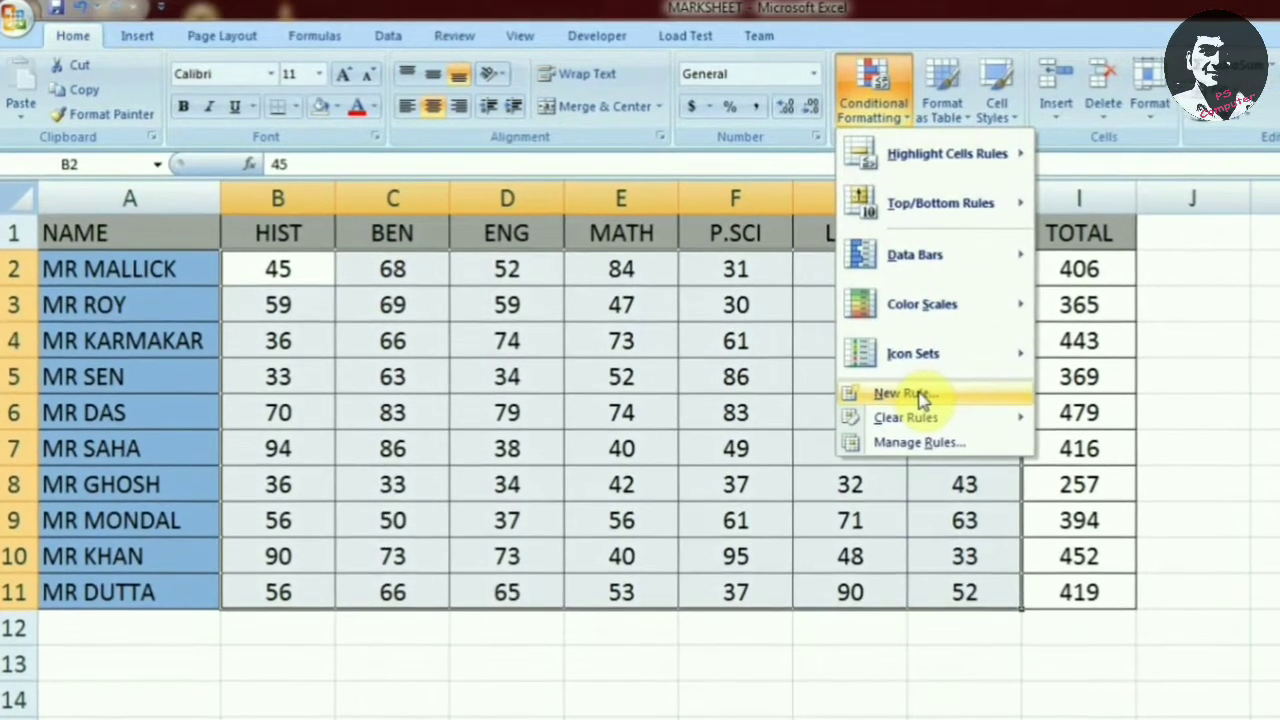
click(922, 398)
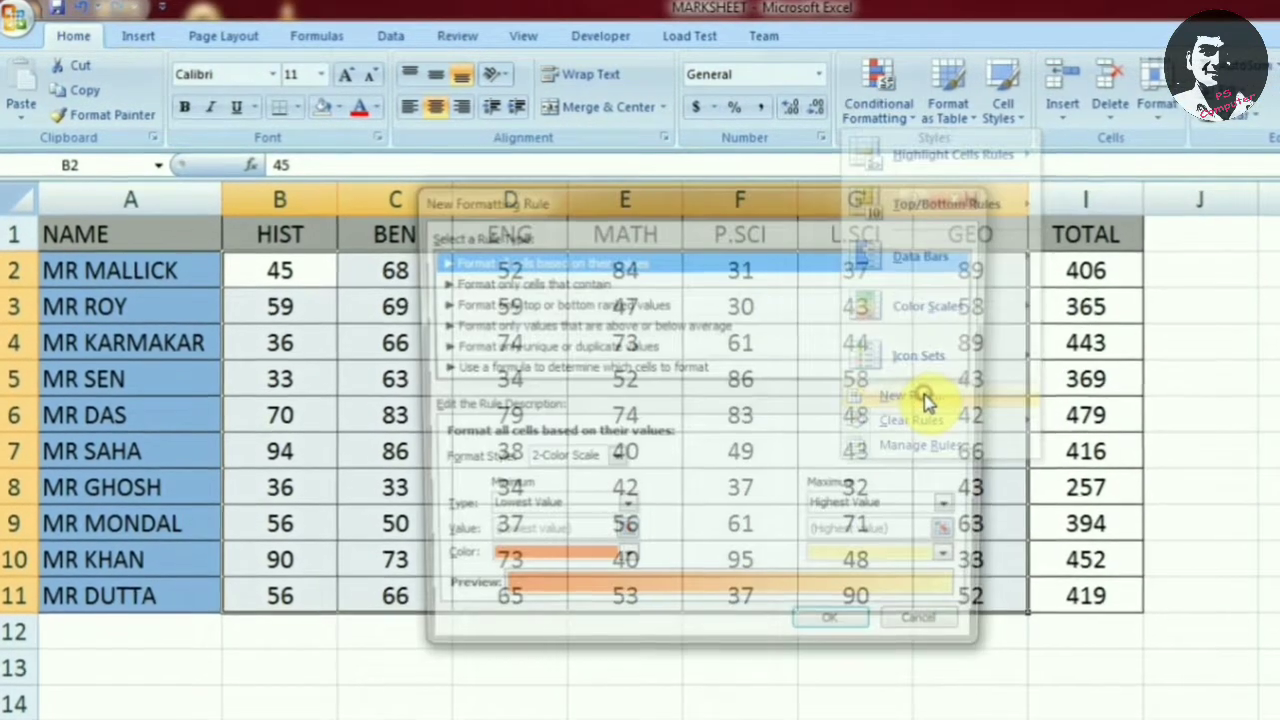
click(476, 287)
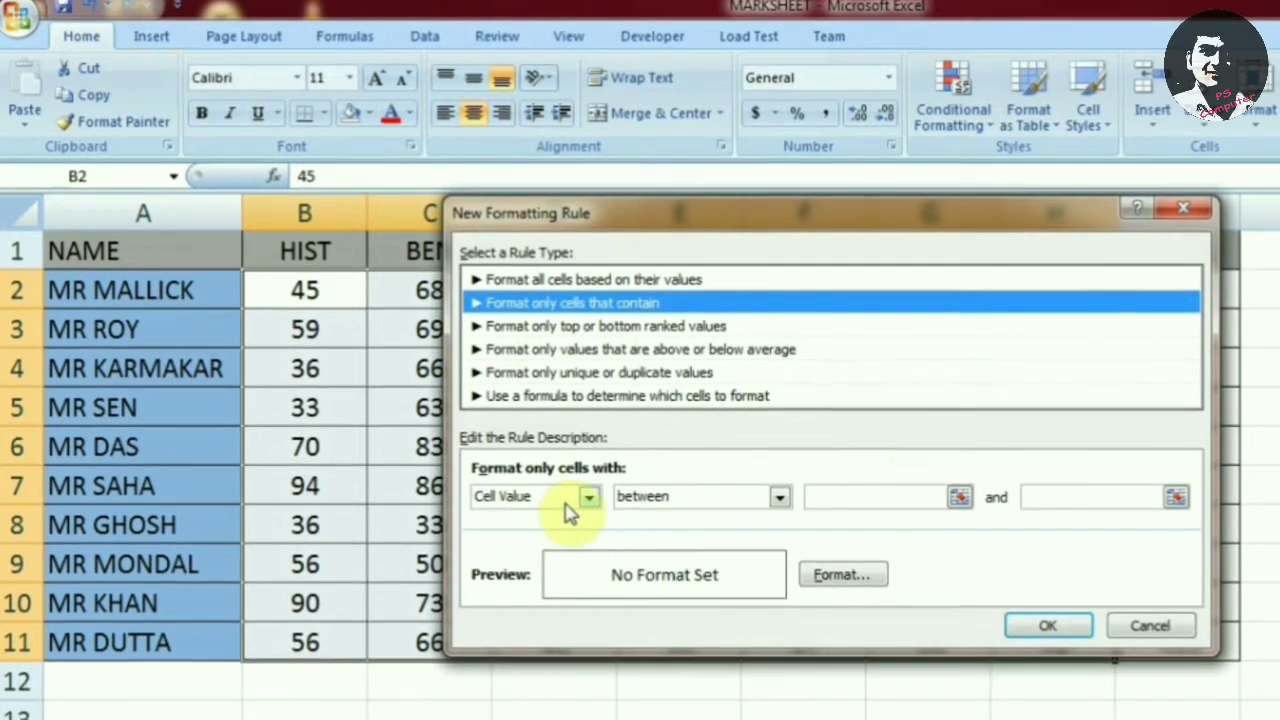
Step: Set the rule condition to Cell Value less than 30
click(780, 496)
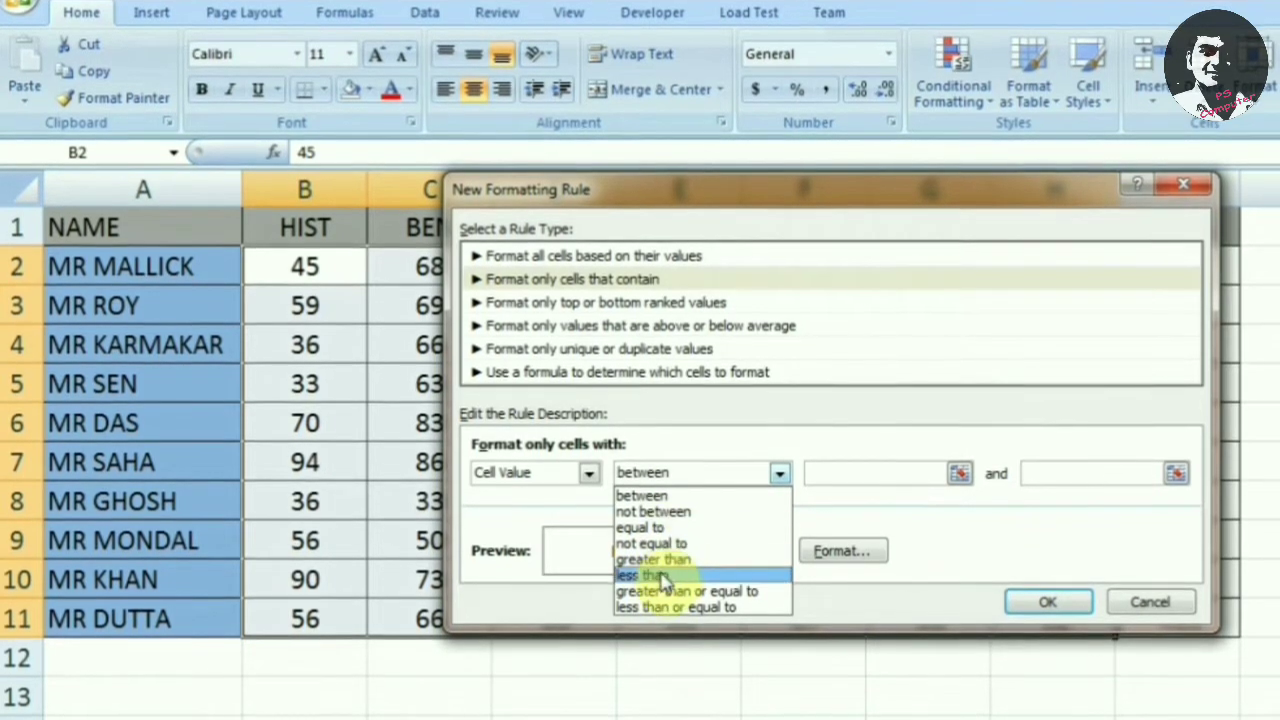
click(660, 577)
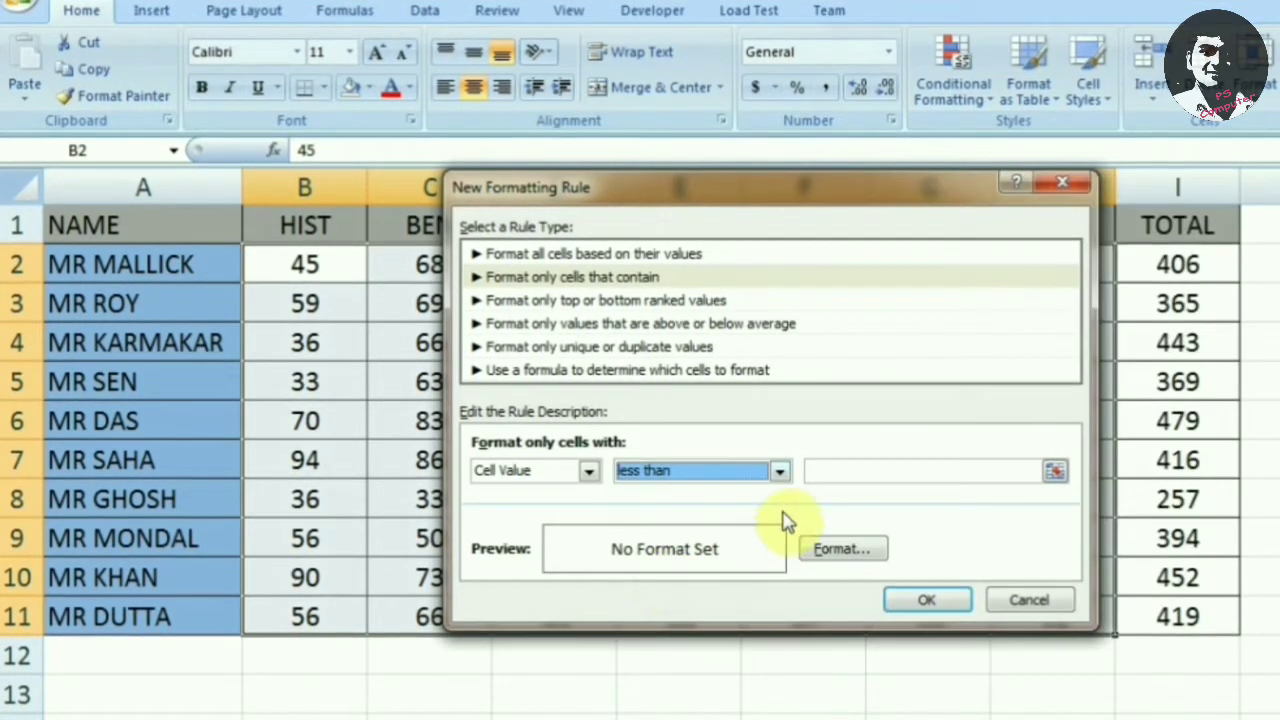
click(825, 474)
text(30)
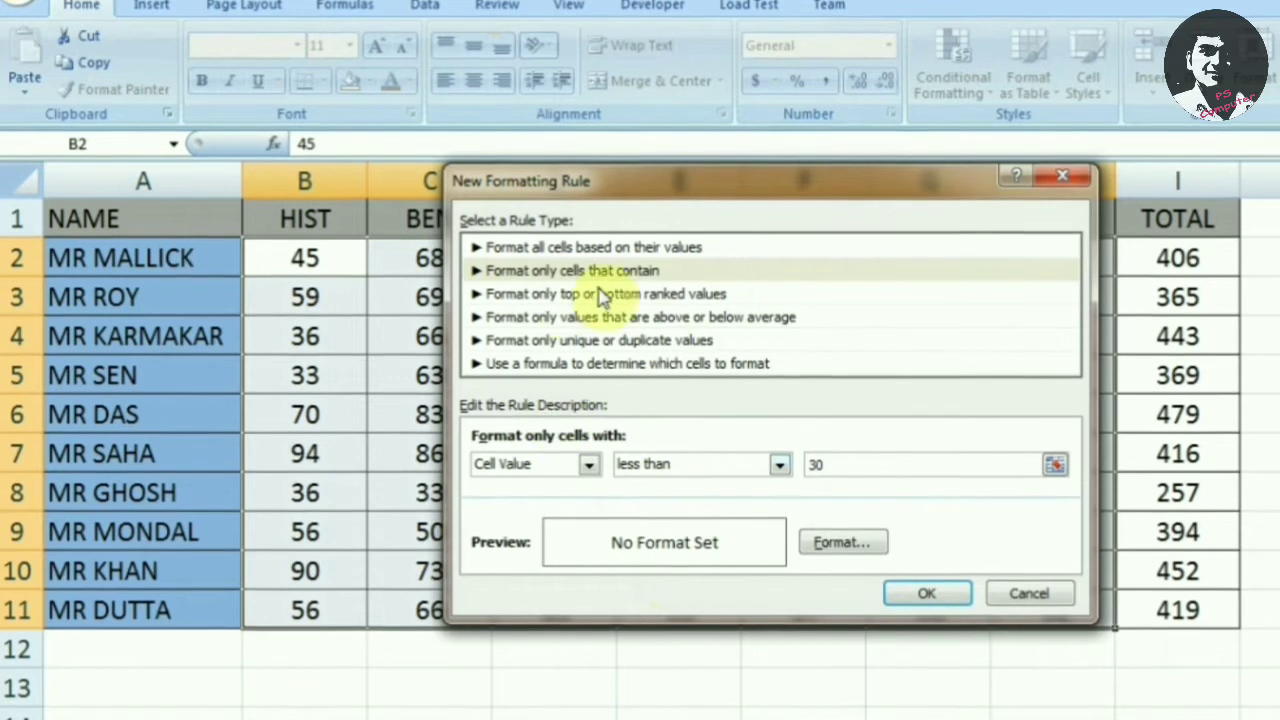
Step: Choose a red font colour as the rule's format
click(846, 545)
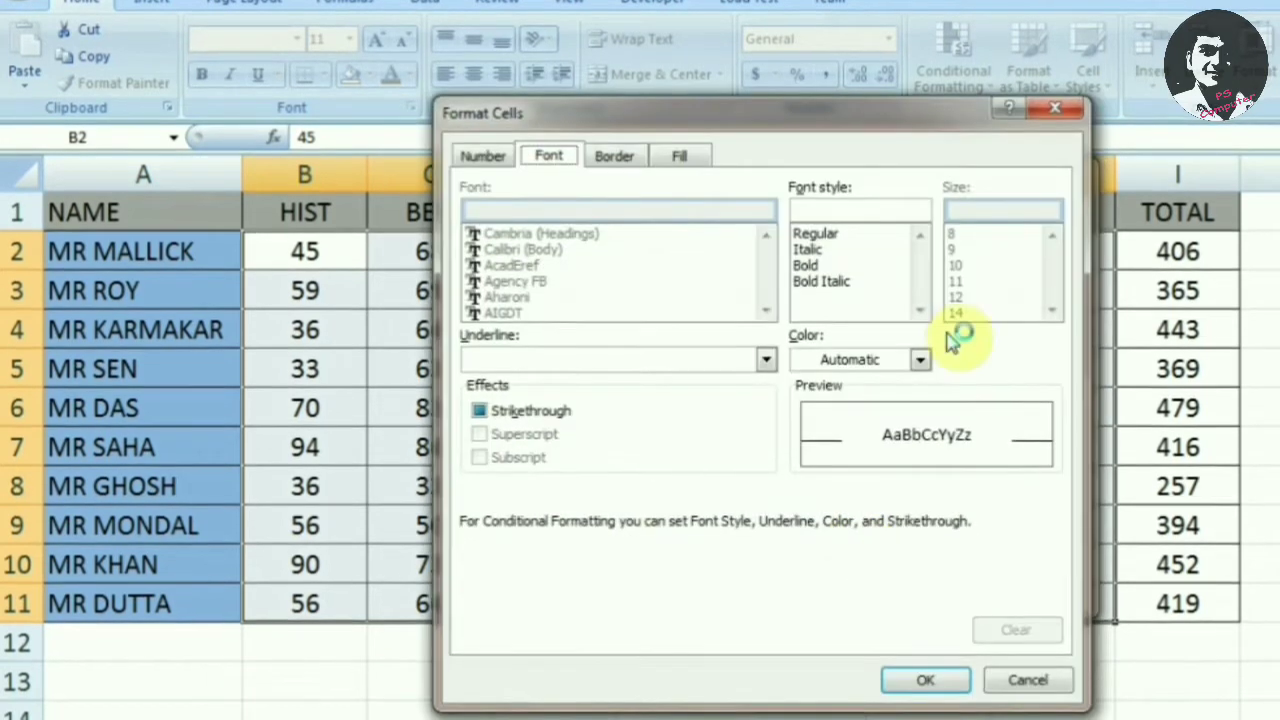
click(1055, 110)
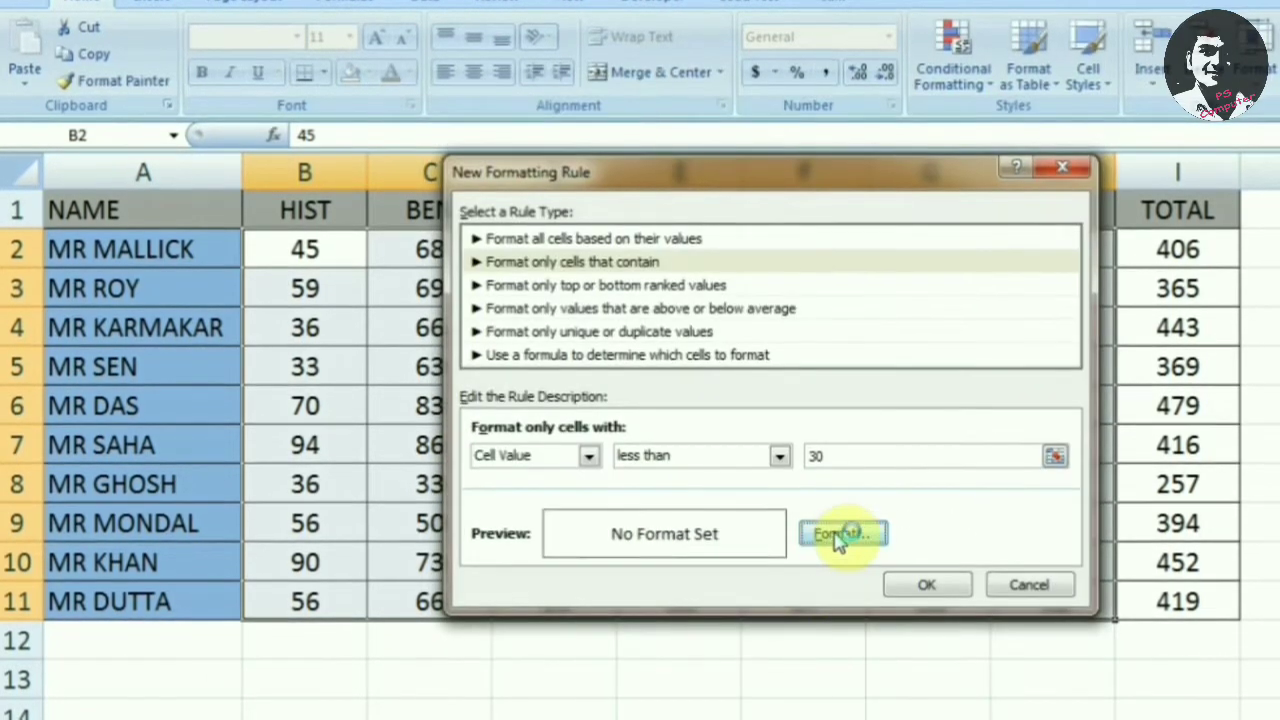
click(838, 537)
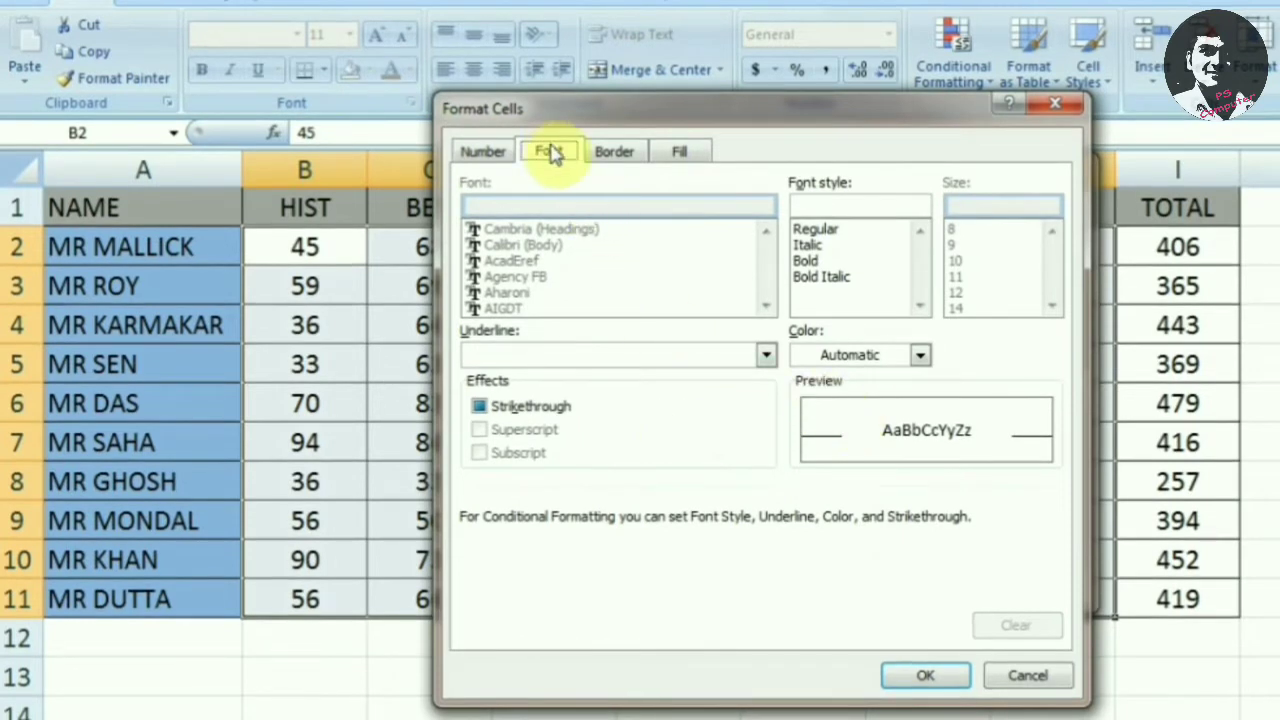
click(921, 355)
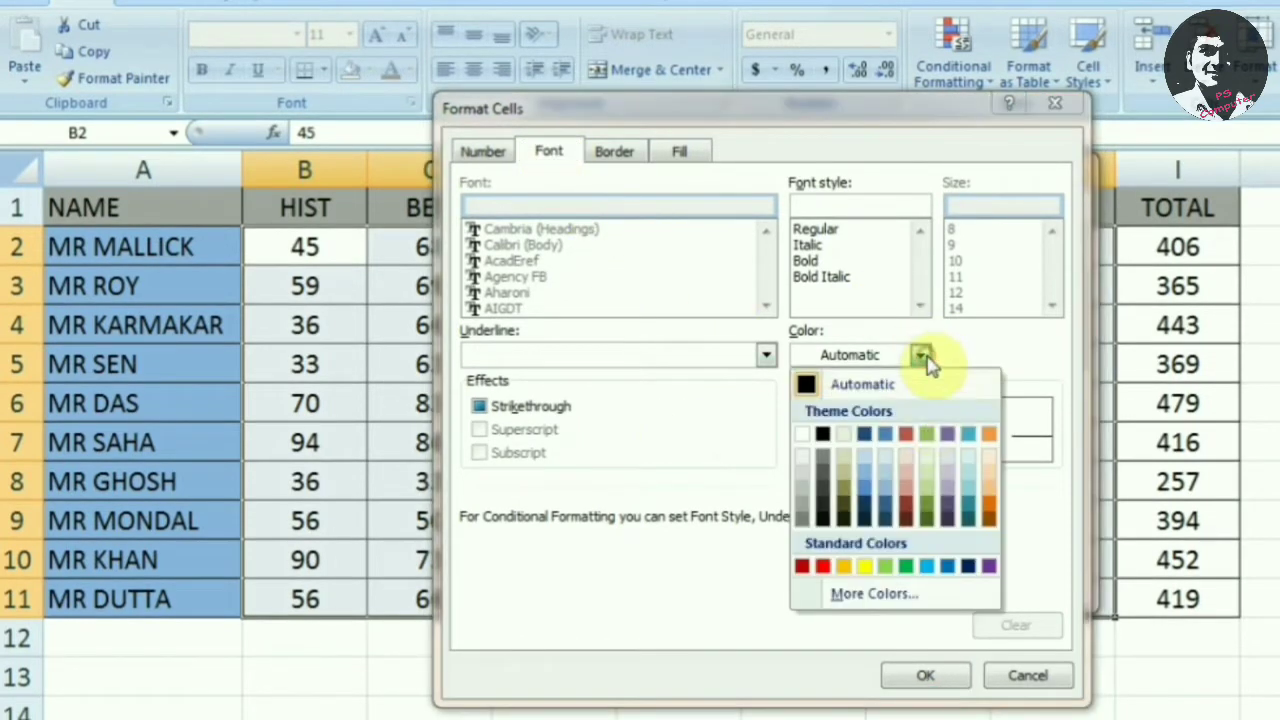
click(822, 566)
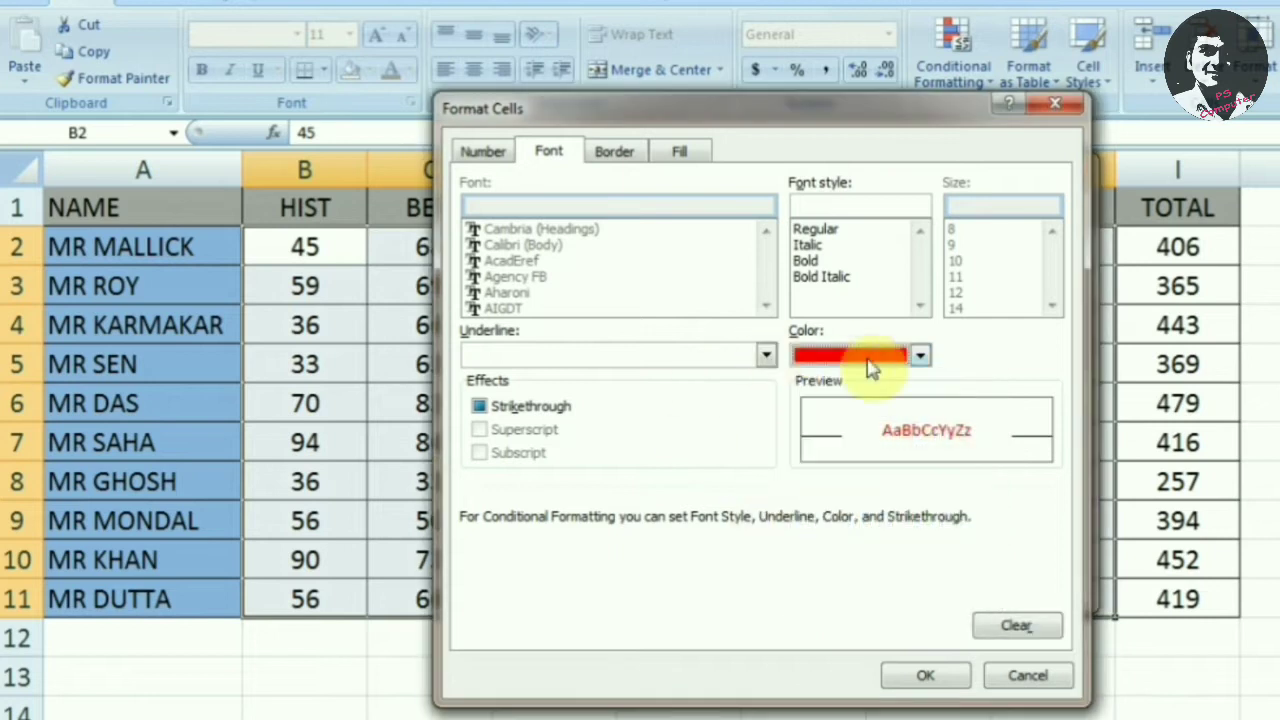
Step: Confirm red as the font colour and apply the below-30 rule
click(611, 160)
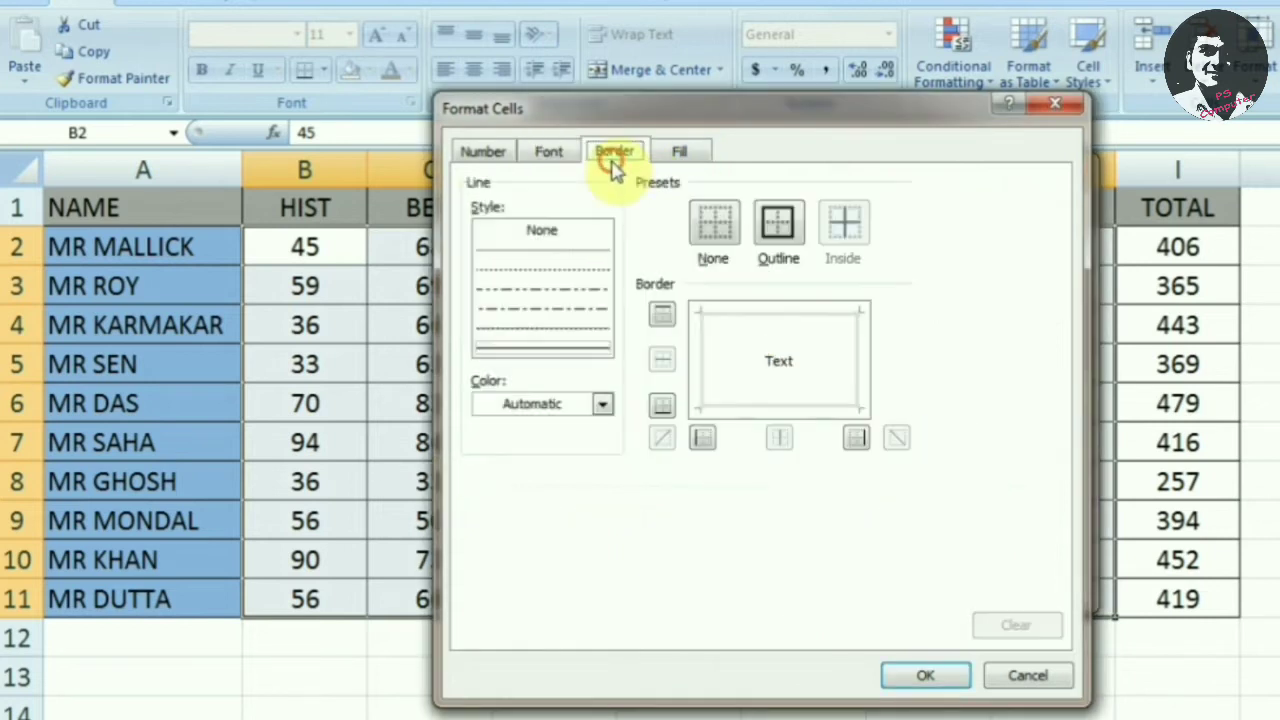
click(681, 155)
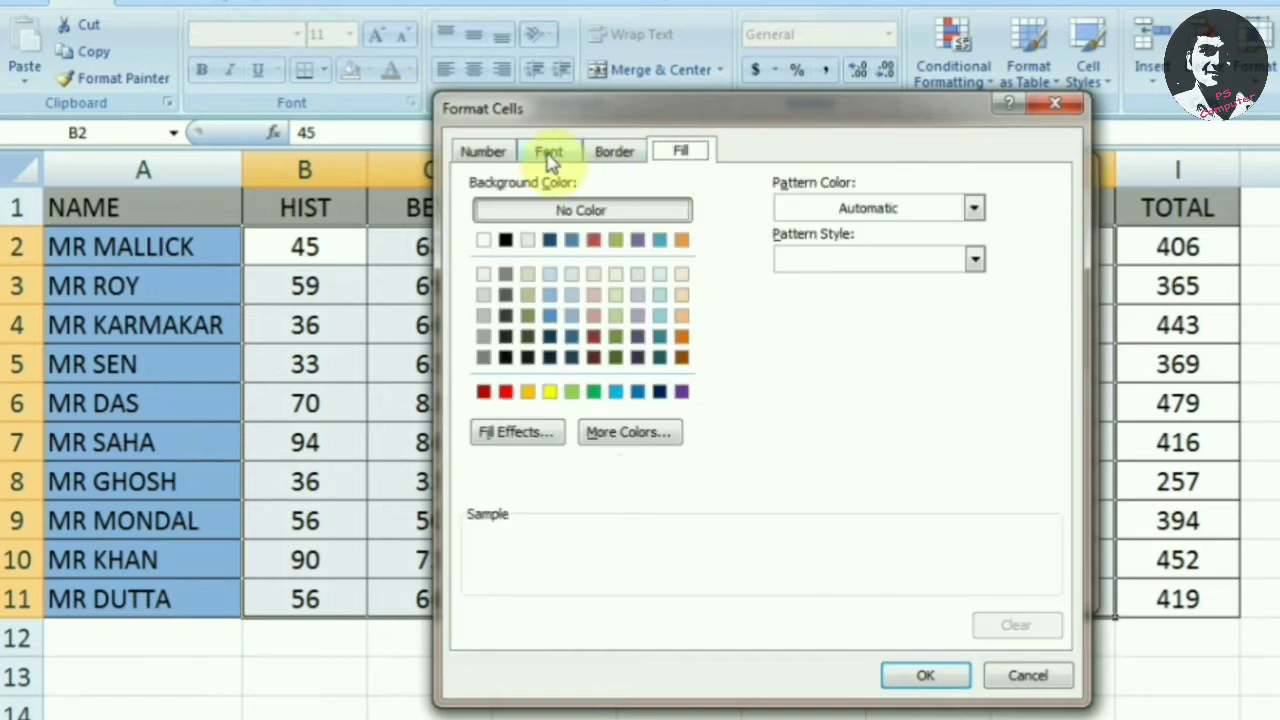
click(550, 155)
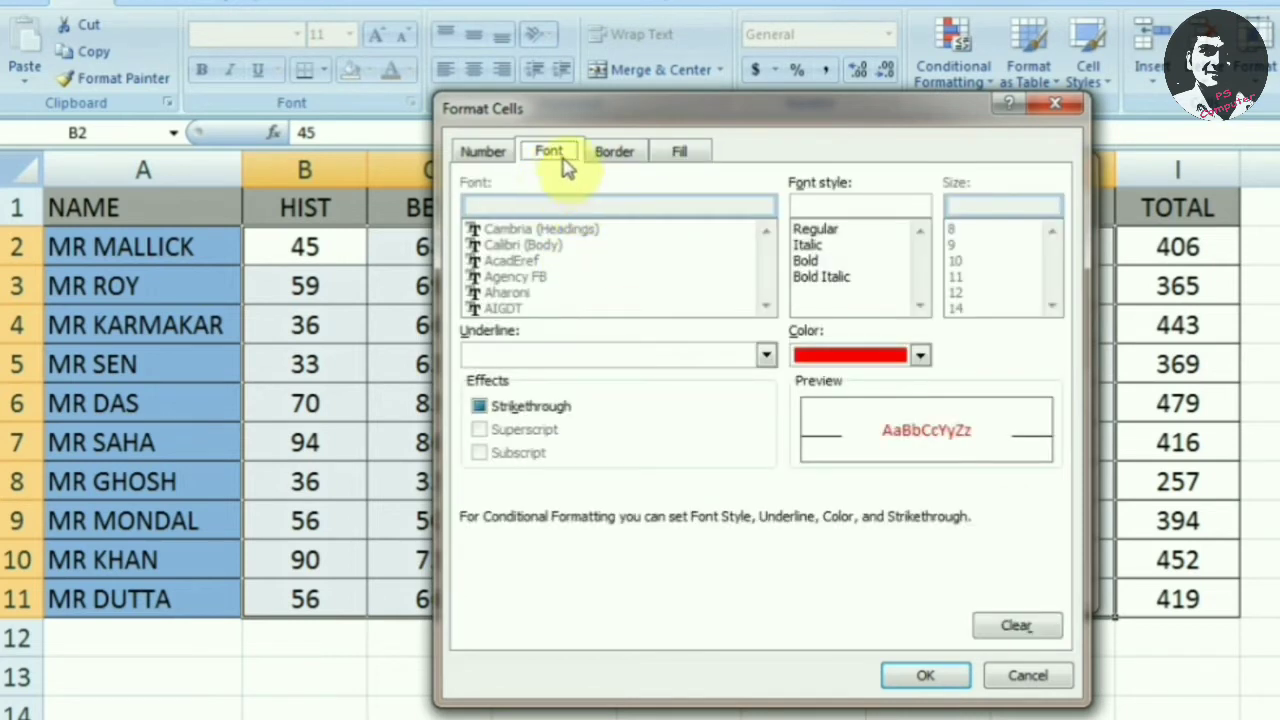
click(920, 355)
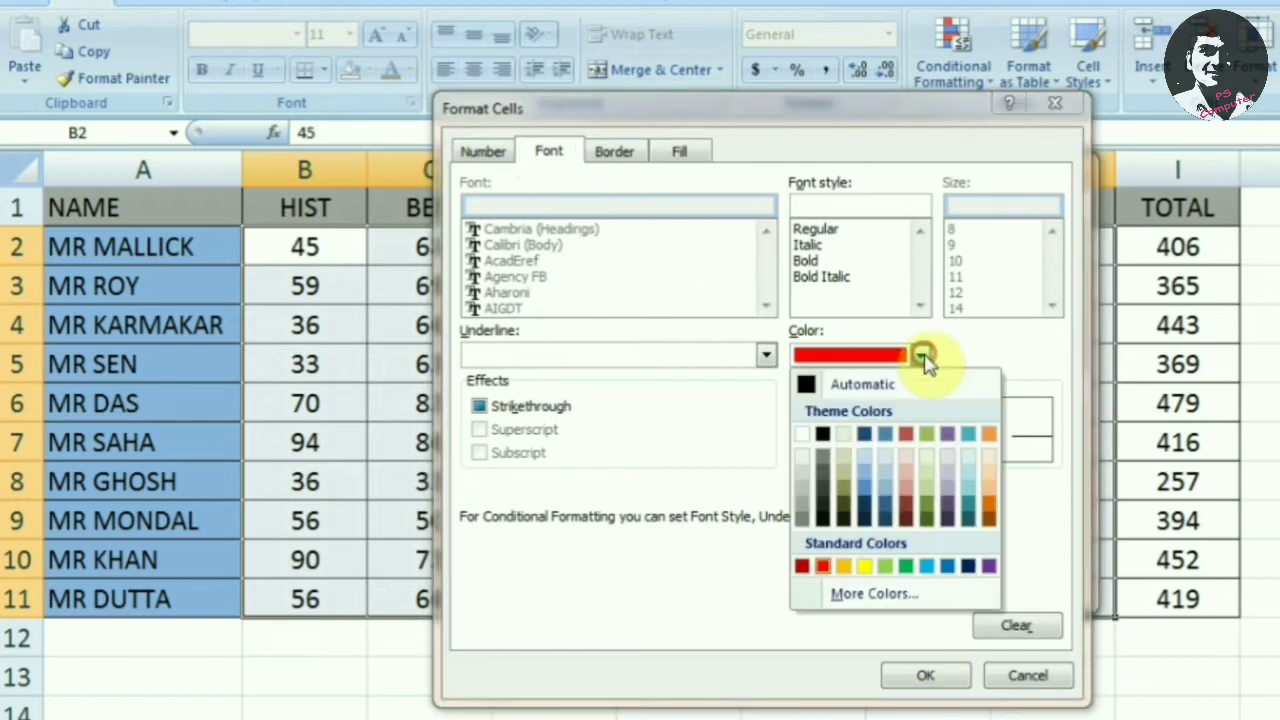
click(820, 567)
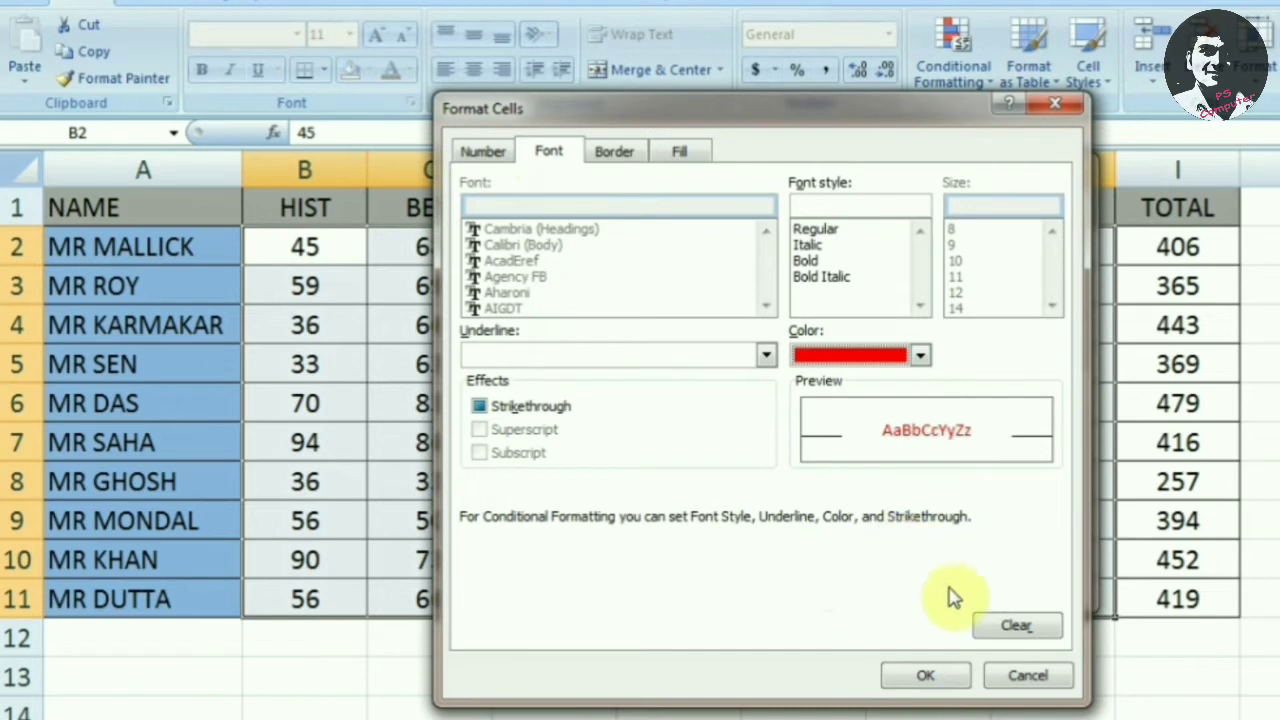
click(930, 677)
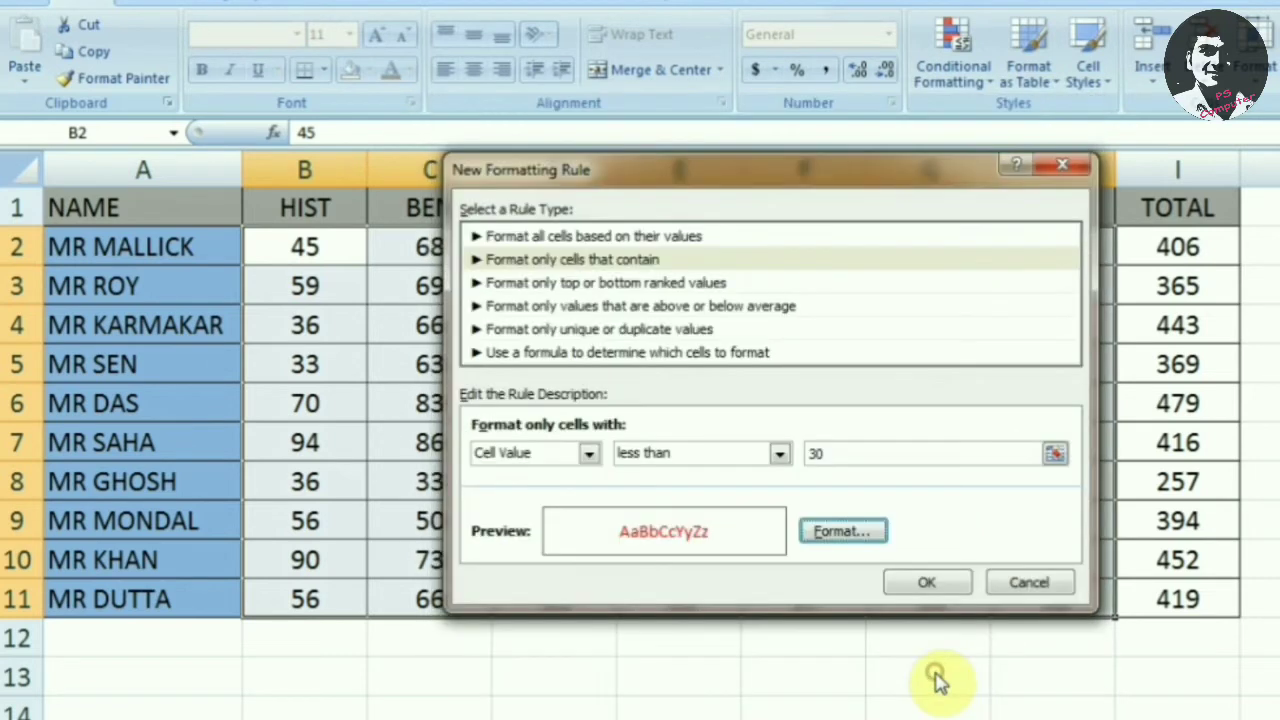
click(927, 586)
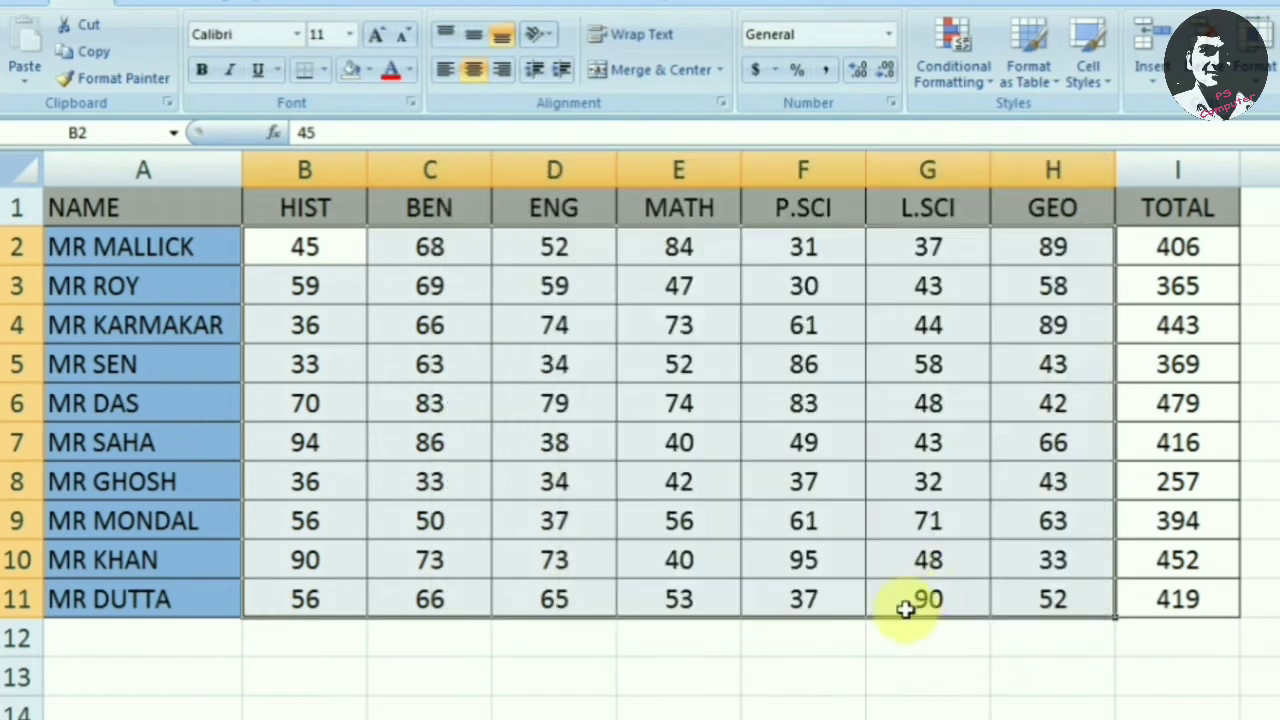
Step: Change MR DAS's BEN mark in C6 to 22
click(799, 690)
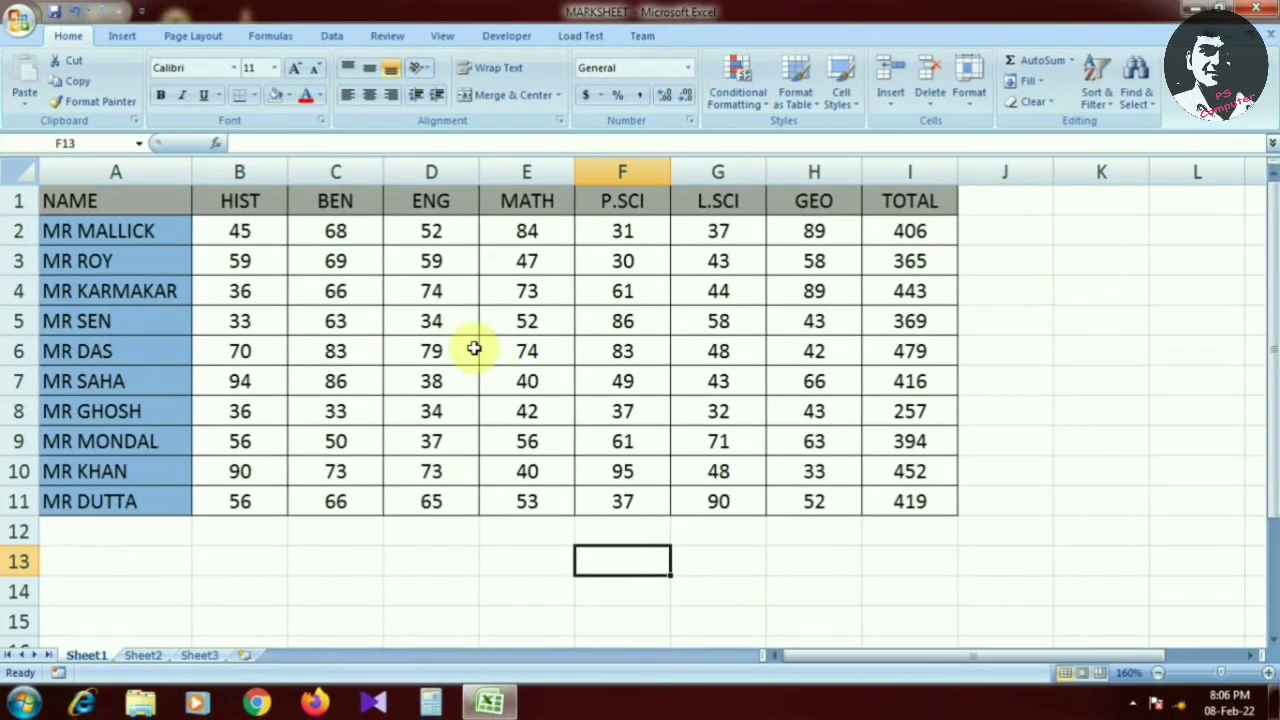
click(330, 352)
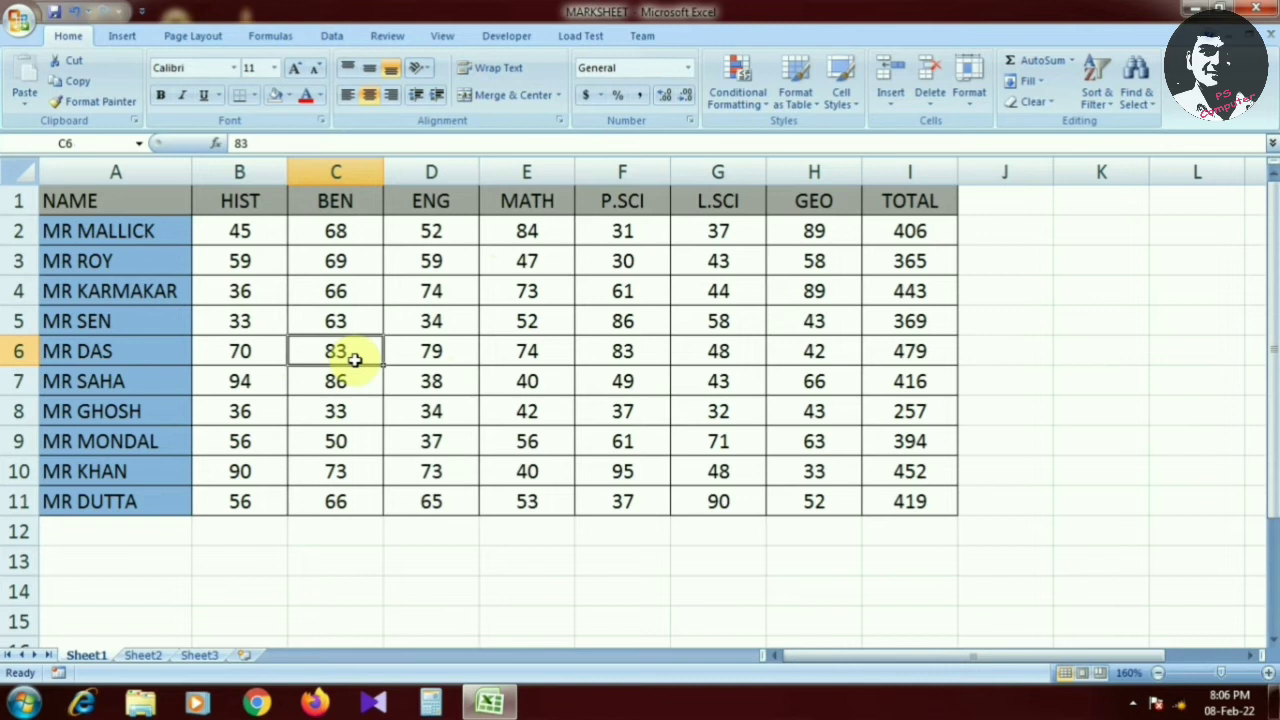
text(22)
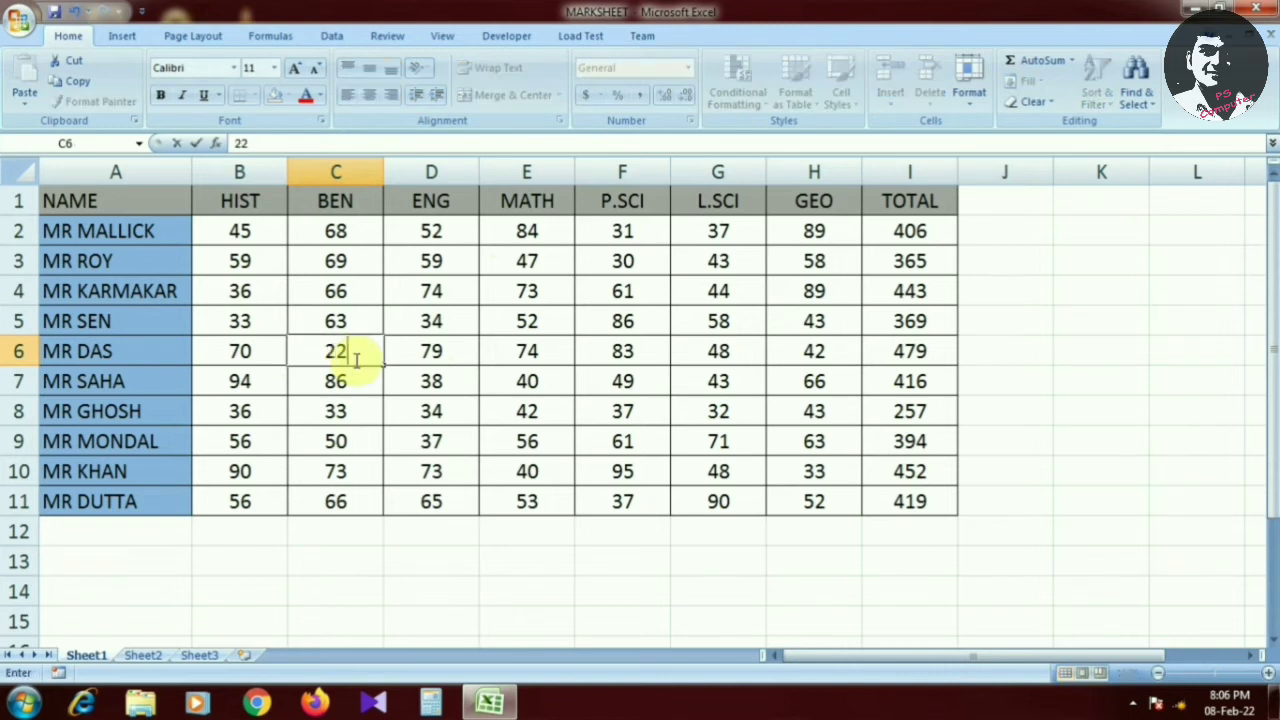
key(Return)
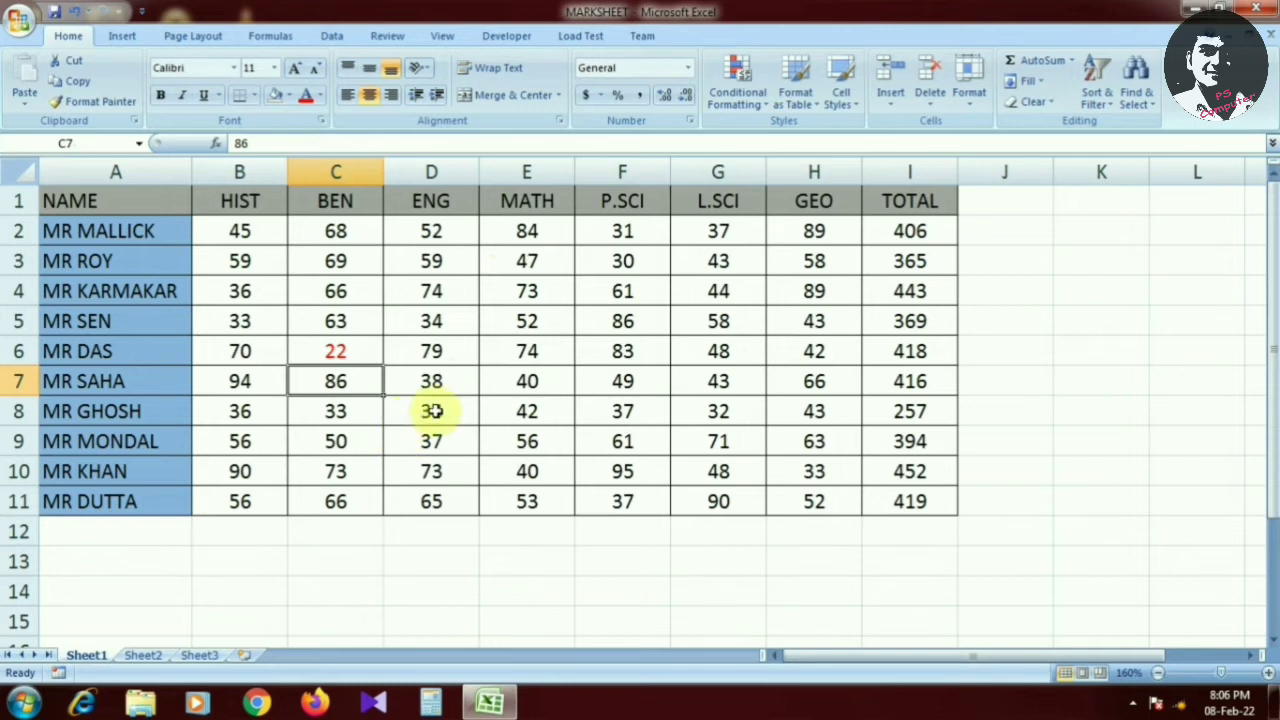
mouse_move(240, 230)
mouse_down()
mouse_move(448, 381)
mouse_move(830, 500)
mouse_up()
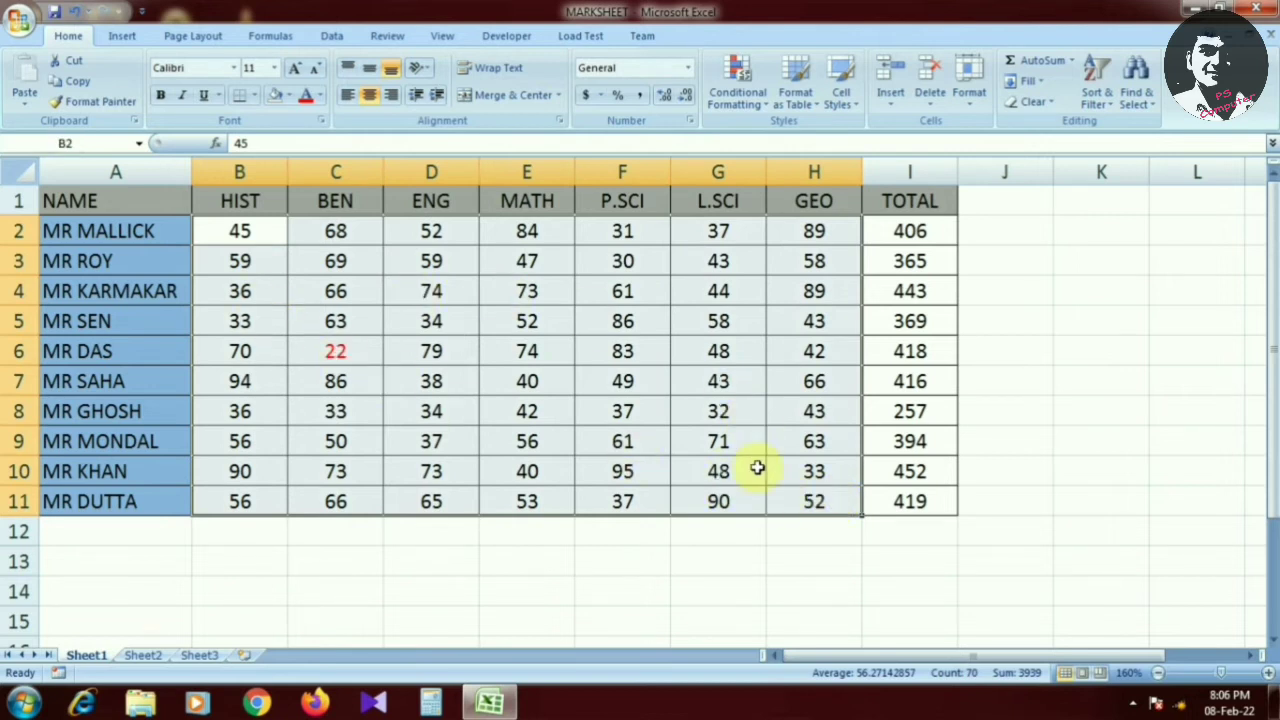
Step: Enter 22 in E5, 10 in E6 and 12 in F6 so they turn red
click(523, 327)
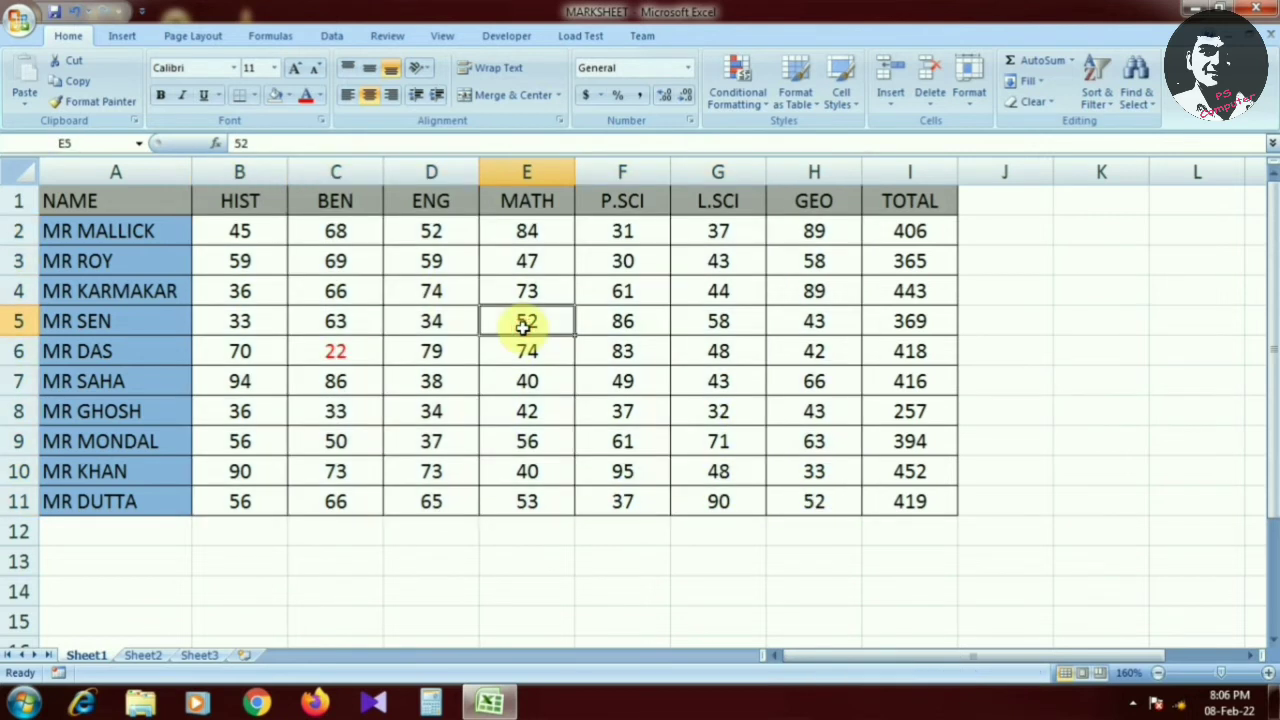
text(22)
key(Return)
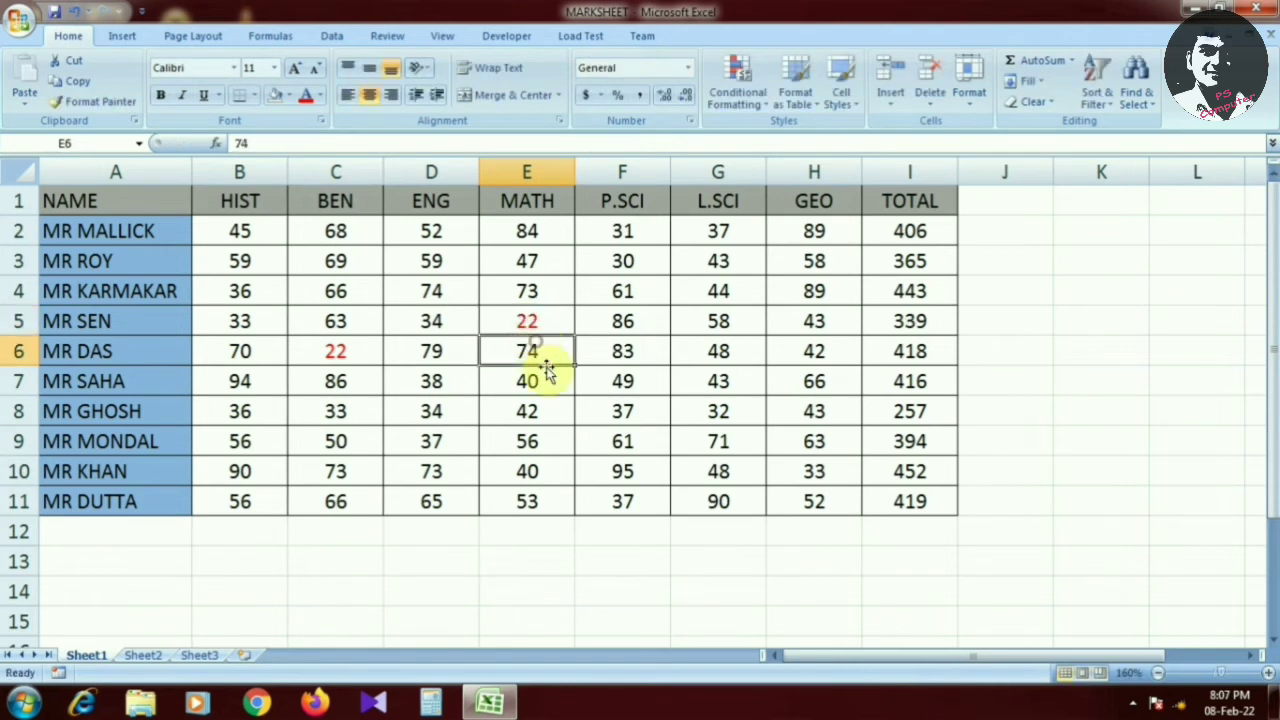
text(10)
key(Tab)
text(12)
click(649, 383)
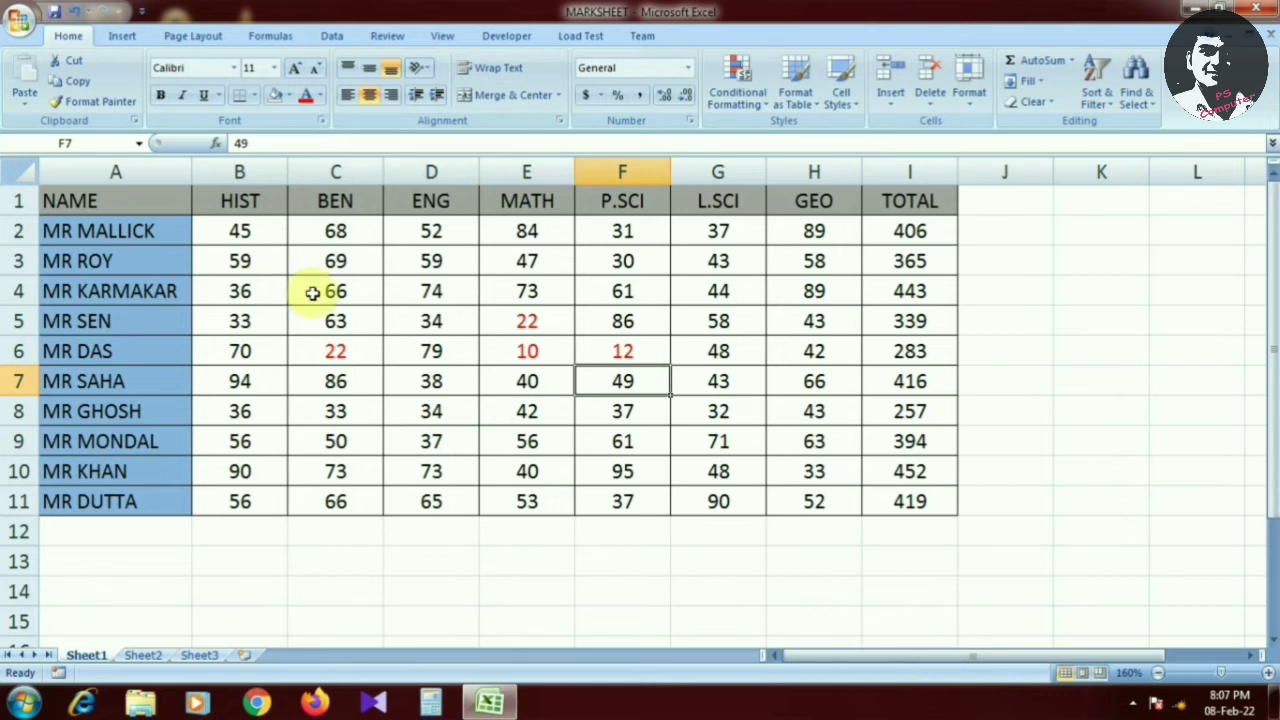
mouse_move(230, 236)
mouse_down()
mouse_move(735, 376)
mouse_move(777, 409)
mouse_move(789, 492)
mouse_up()
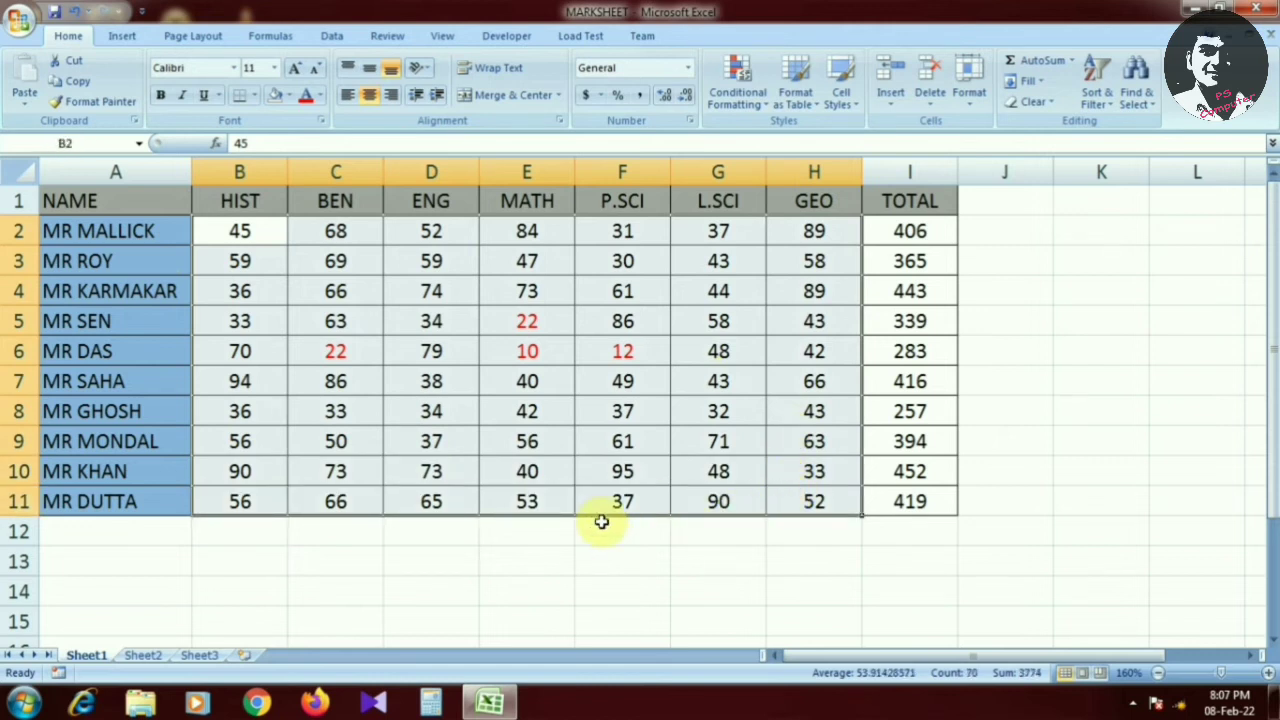
click(605, 560)
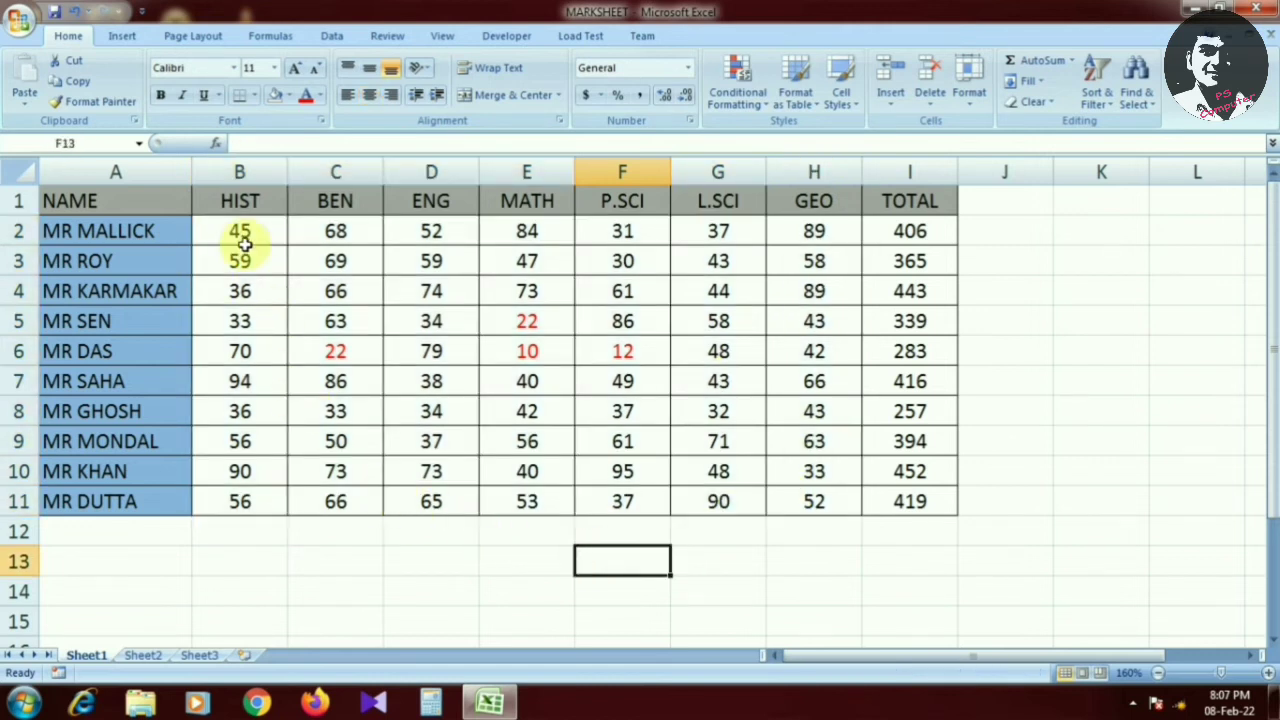
Step: Clear the conditional formatting rules from the selected score cells B2:H11
mouse_move(241, 233)
mouse_down()
mouse_move(815, 471)
mouse_move(820, 487)
mouse_up()
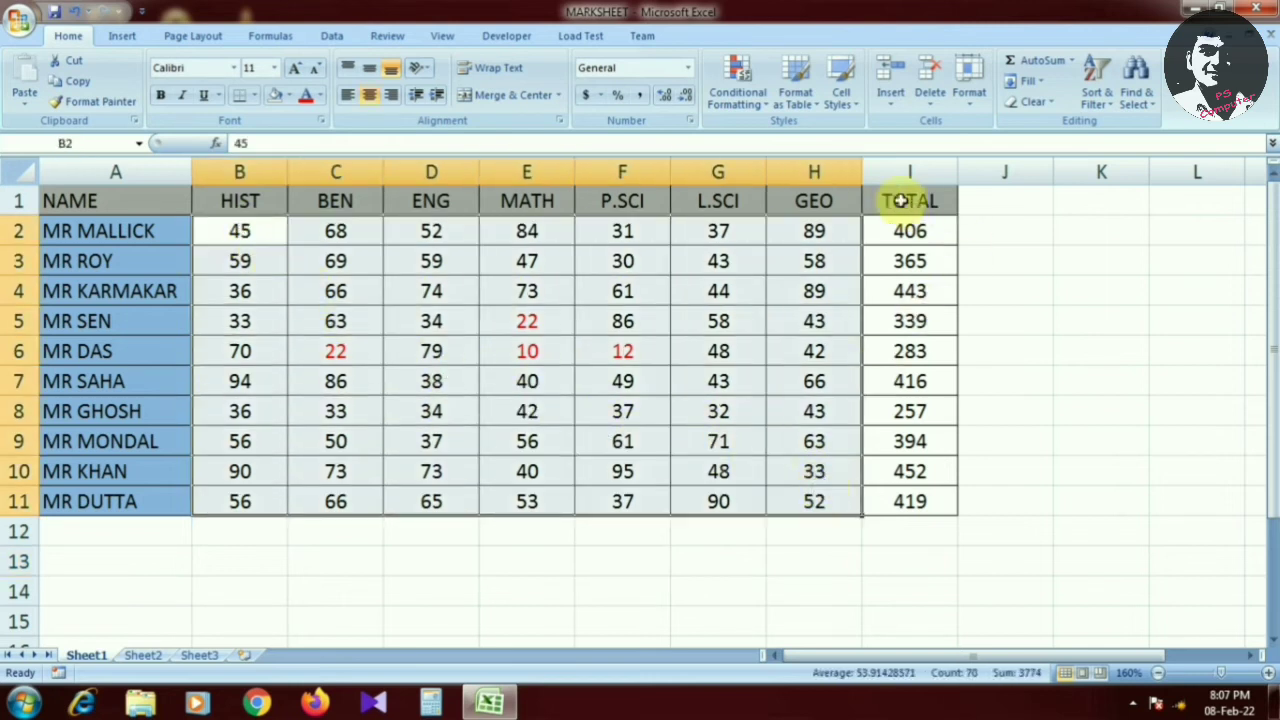
click(750, 112)
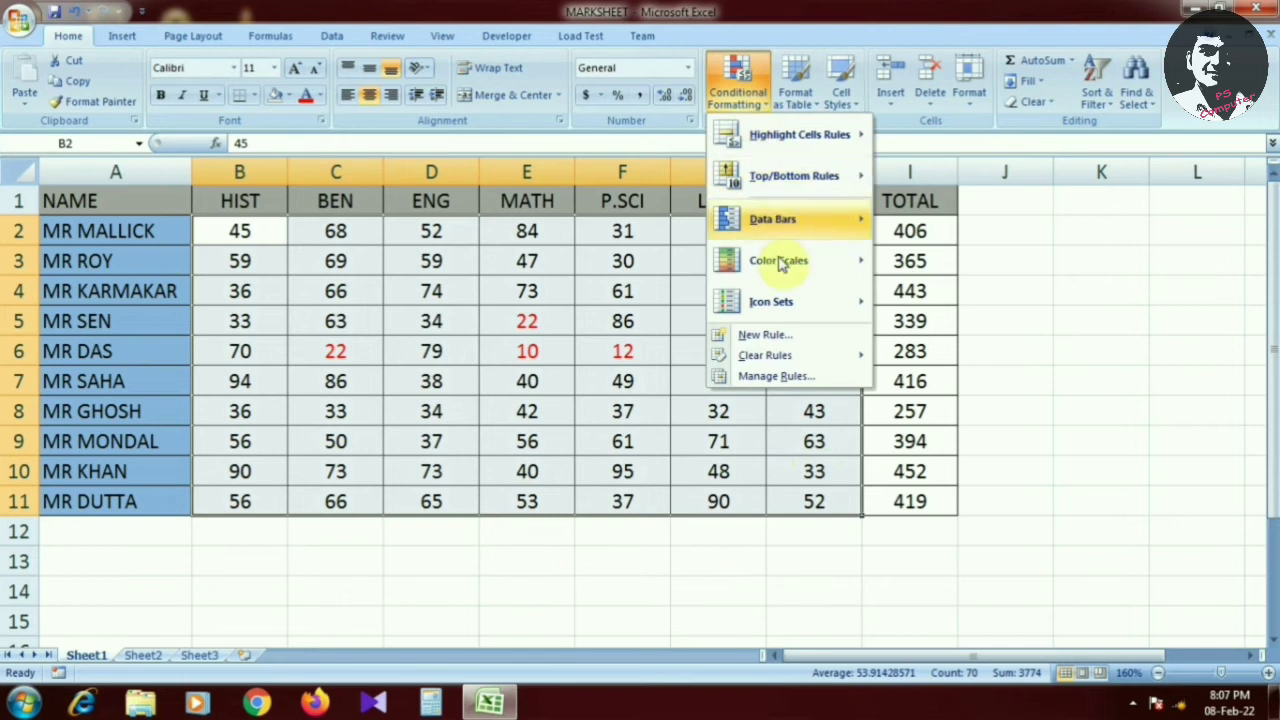
mouse_move(783, 312)
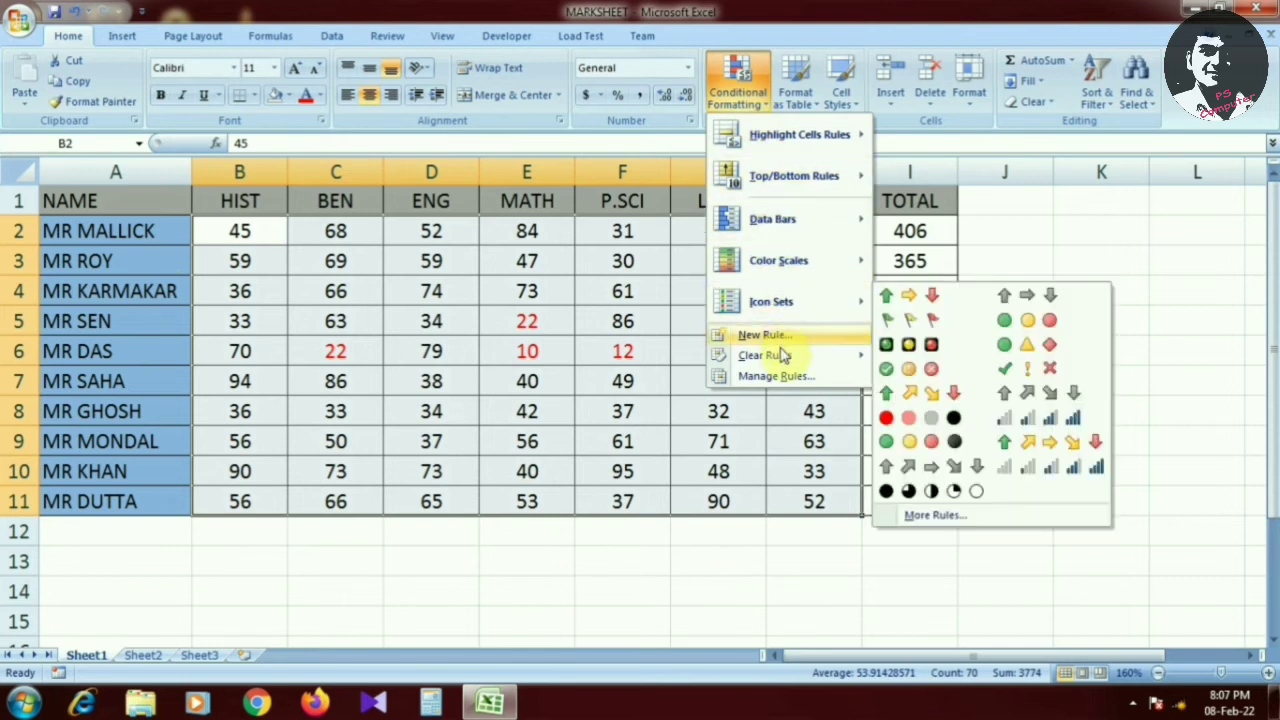
mouse_move(790, 356)
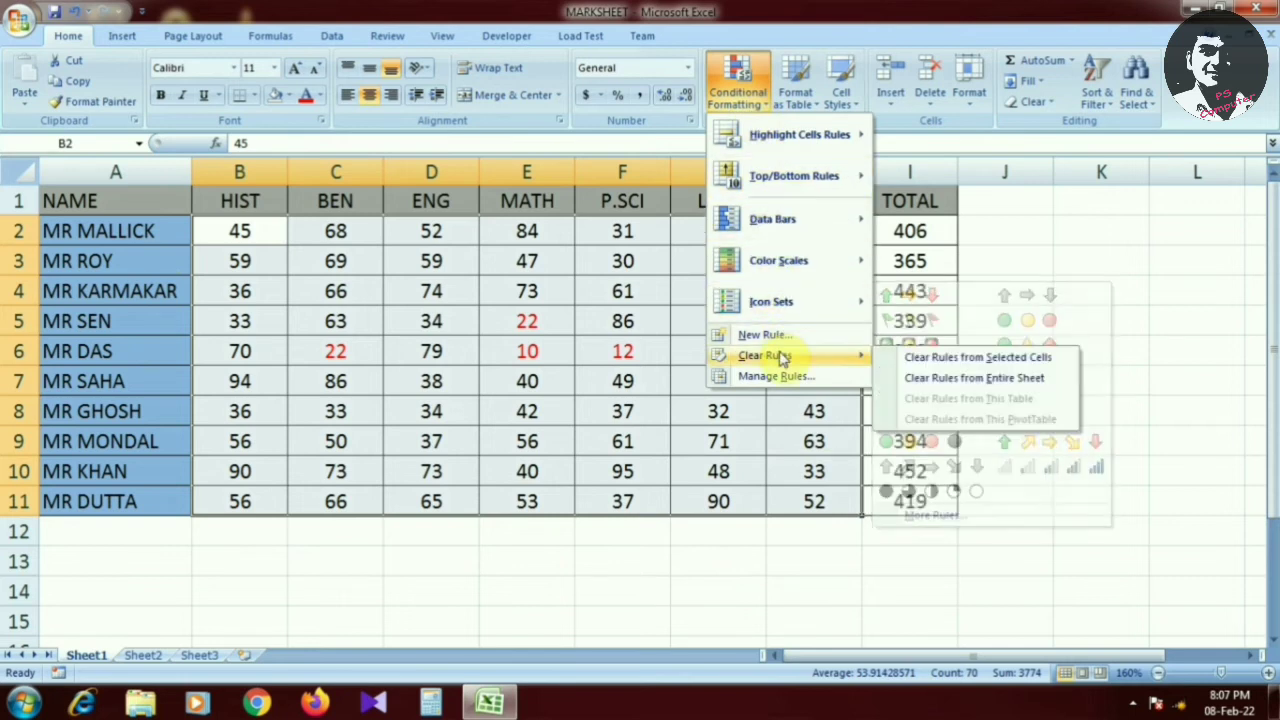
click(1000, 360)
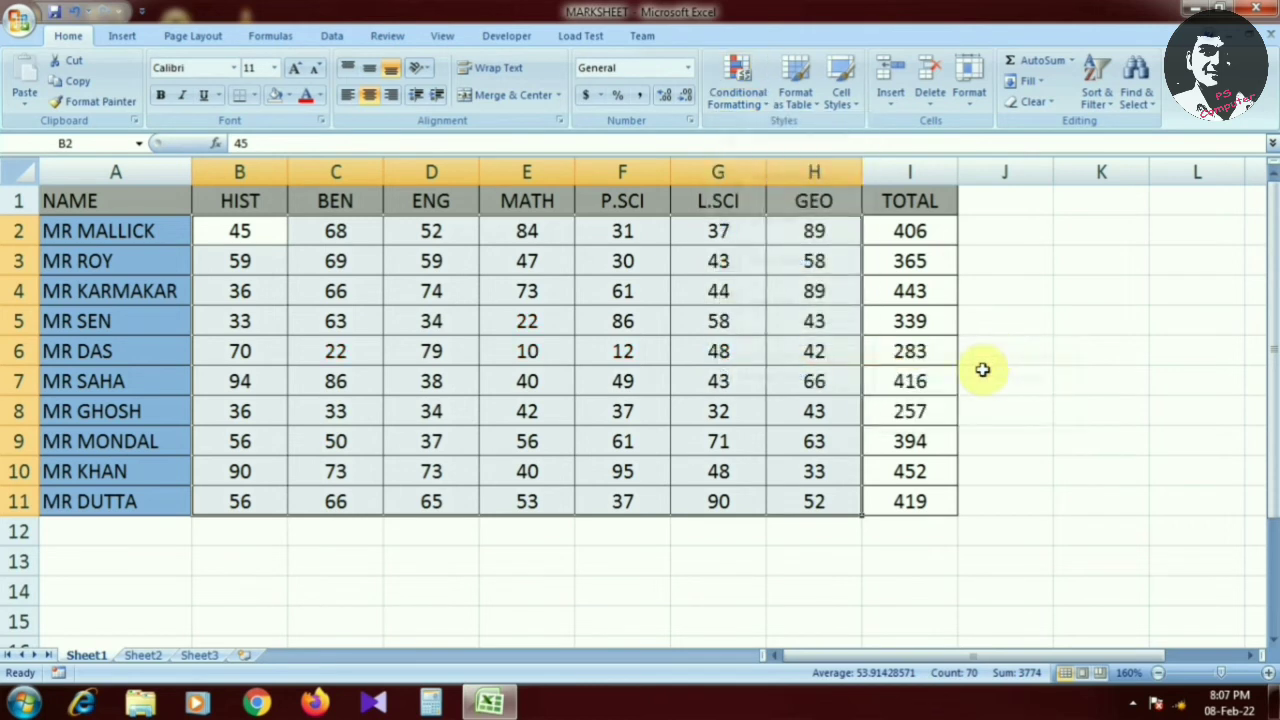